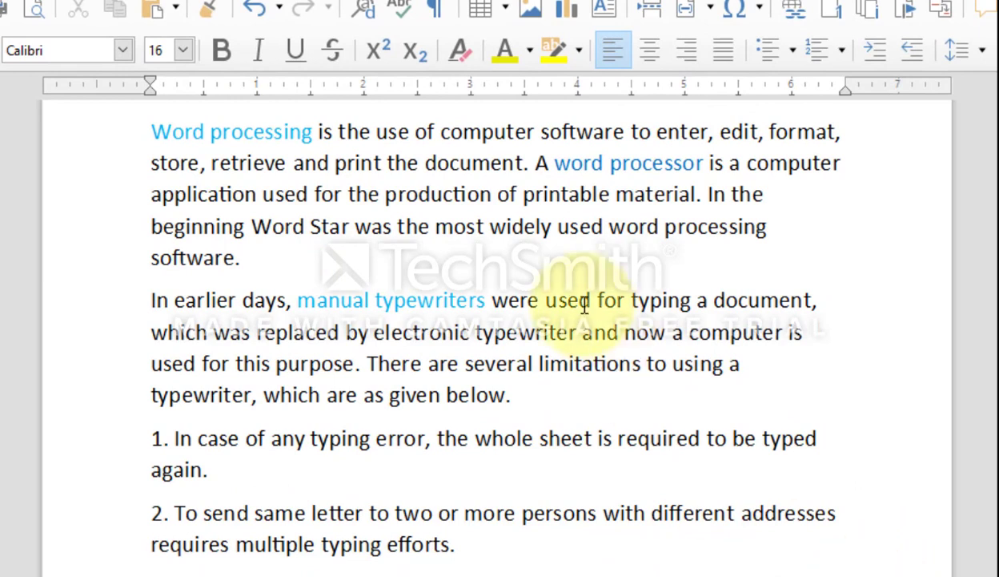
Step: Select the text from "for" back to "were", and separately from "In earlier days" into "were", clearing each selection
drag(617, 293, 494, 304)
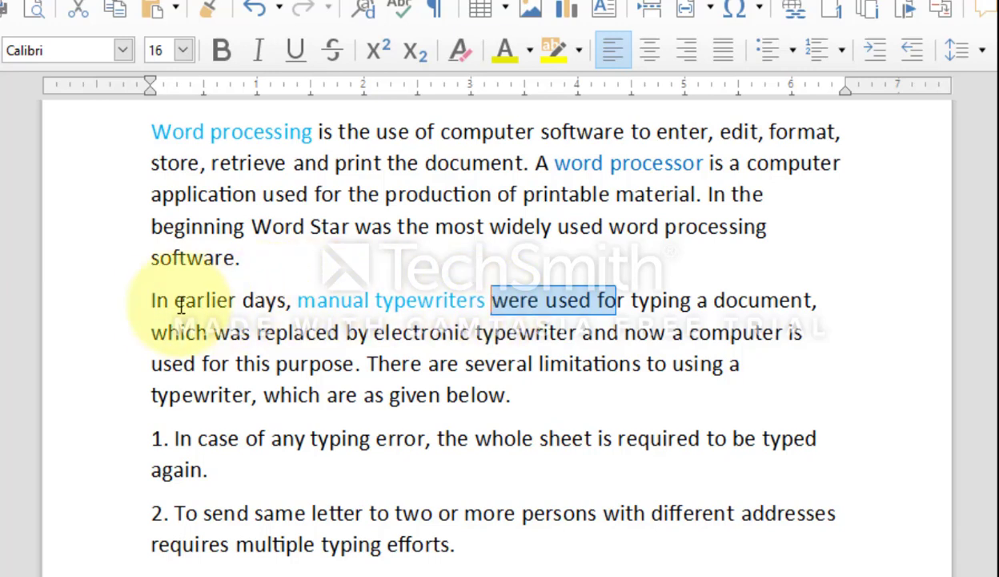
click(150, 300)
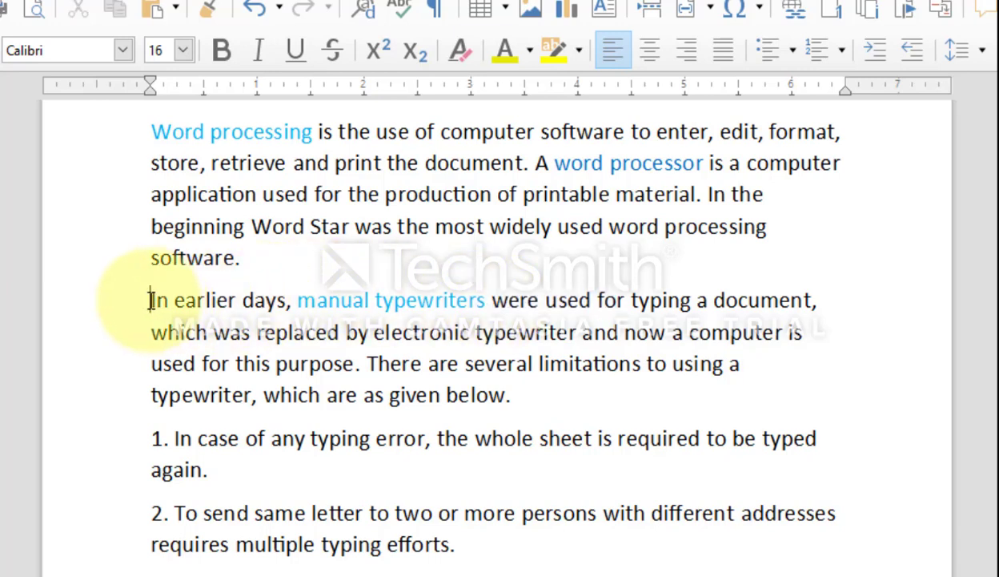
drag(150, 300, 522, 292)
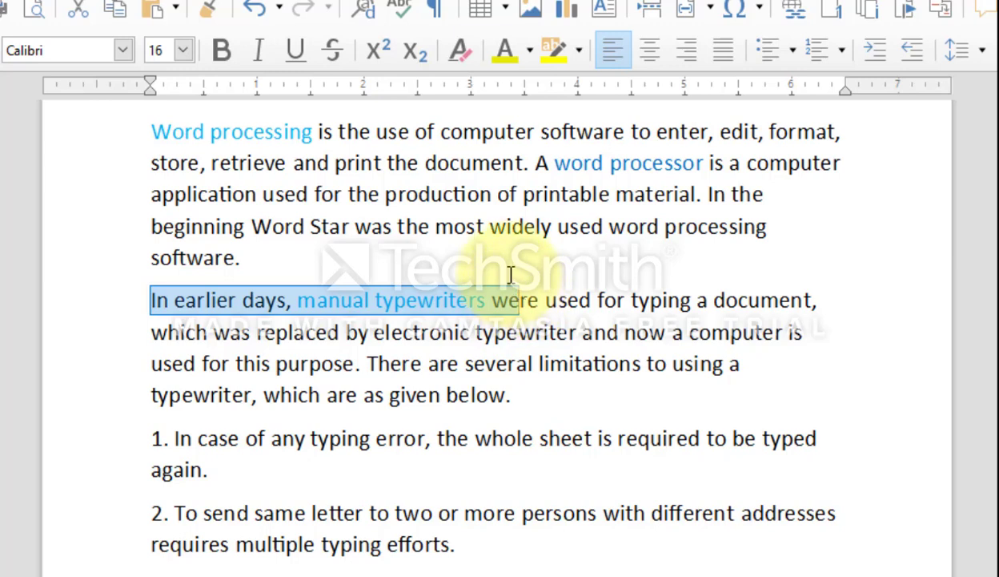
click(465, 230)
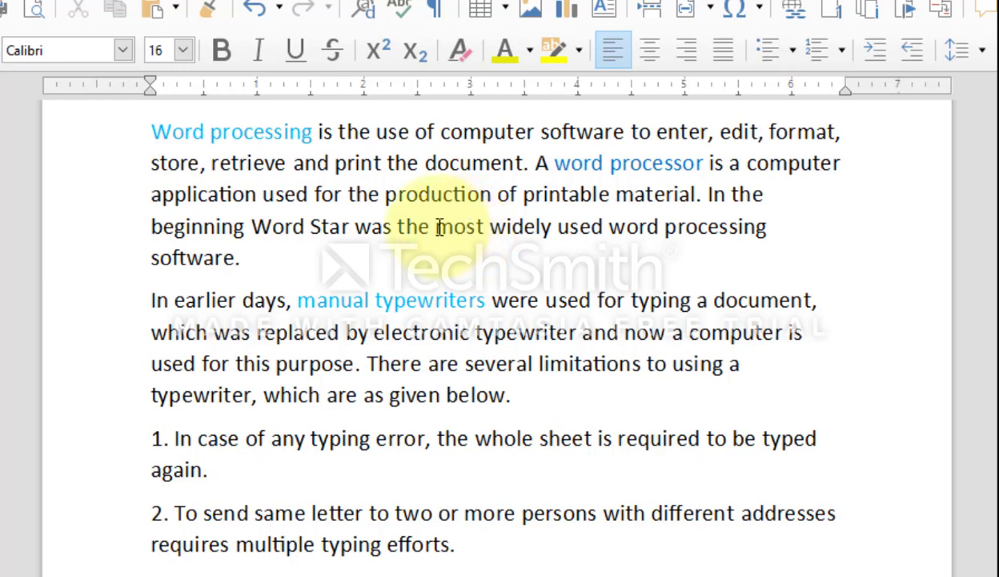
Step: Select the word "most" and, separately, the whole sentence beginning "In earlier days", clearing each selection
double_click(466, 229)
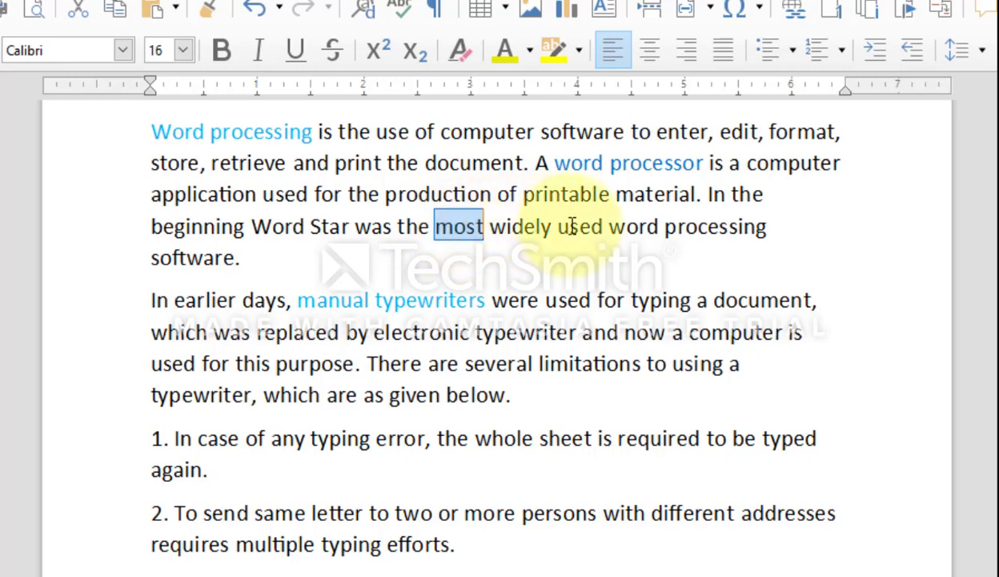
click(585, 336)
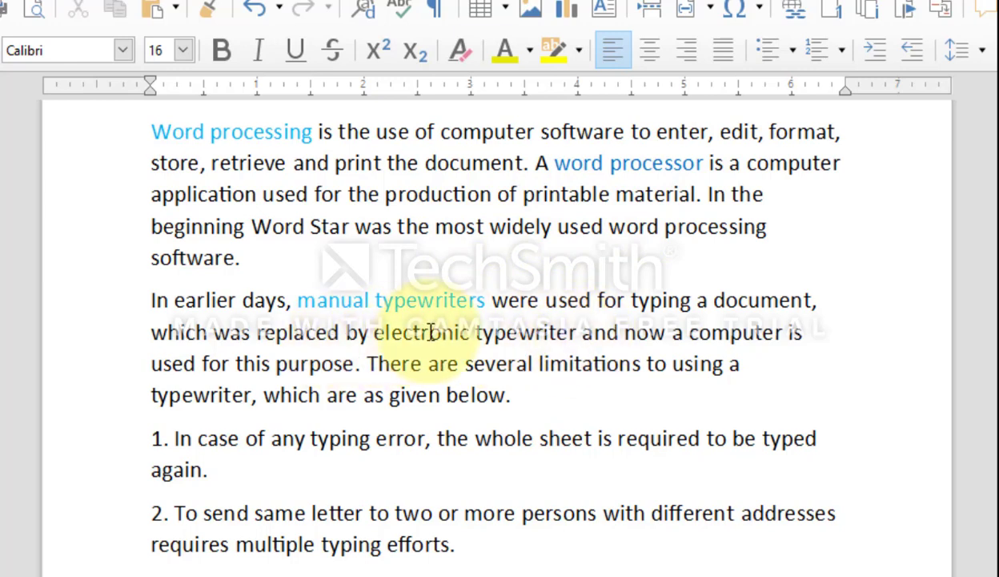
triple_click(609, 335)
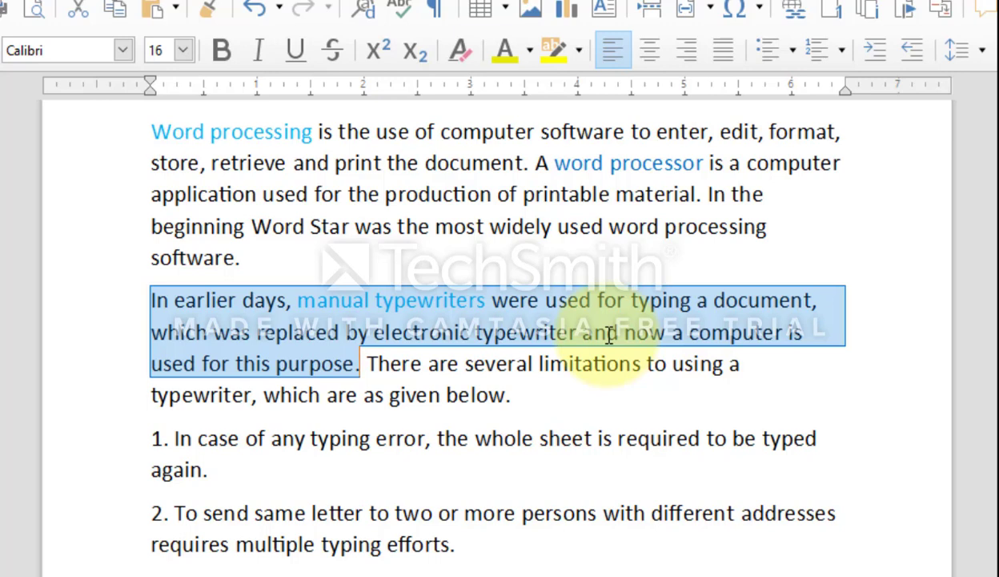
click(575, 362)
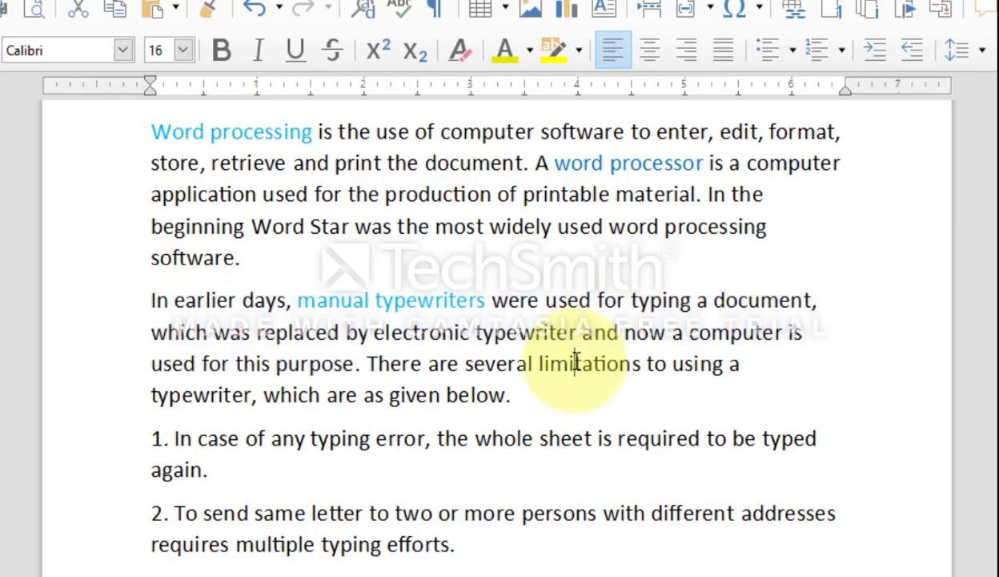
Step: Select the entire paragraph beginning "Word processing is the use of computer software" and clear the selection
click(535, 194)
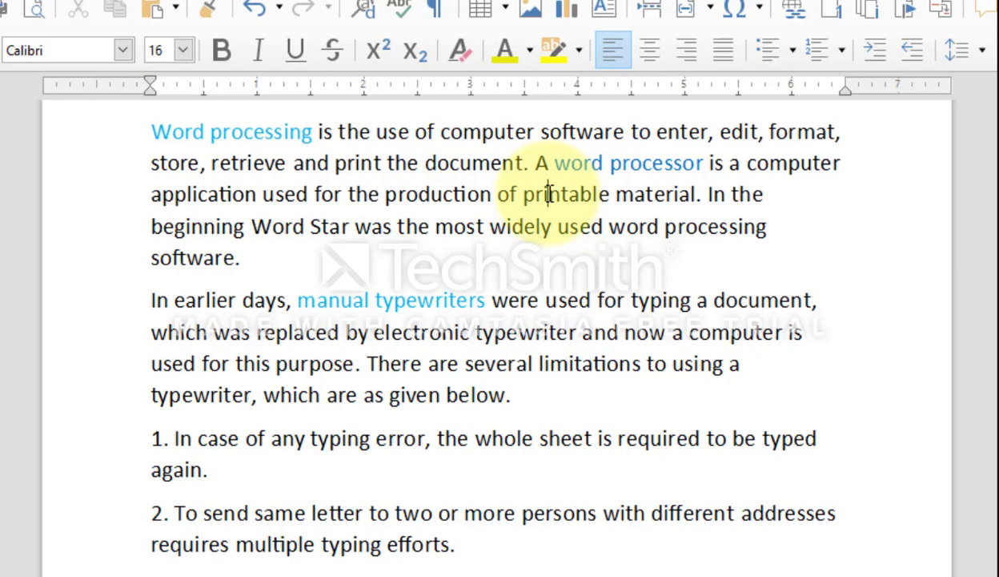
triple_click(549, 194)
click(549, 194)
double_click(549, 194)
double_click(549, 194)
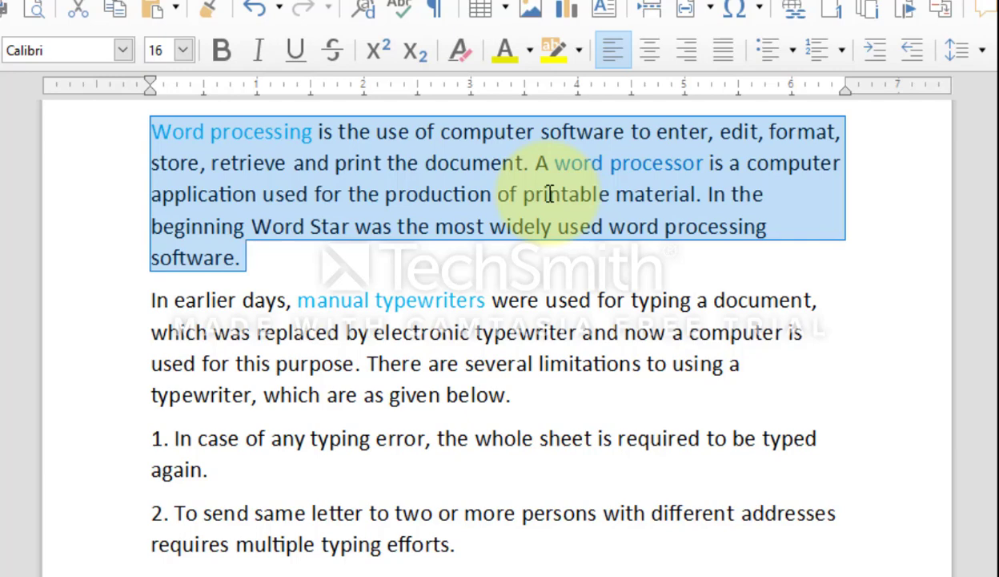
click(506, 282)
Step: Select the whole document, check the highlighting from the title down to the feature list, and clear the selection
key(ctrl+a)
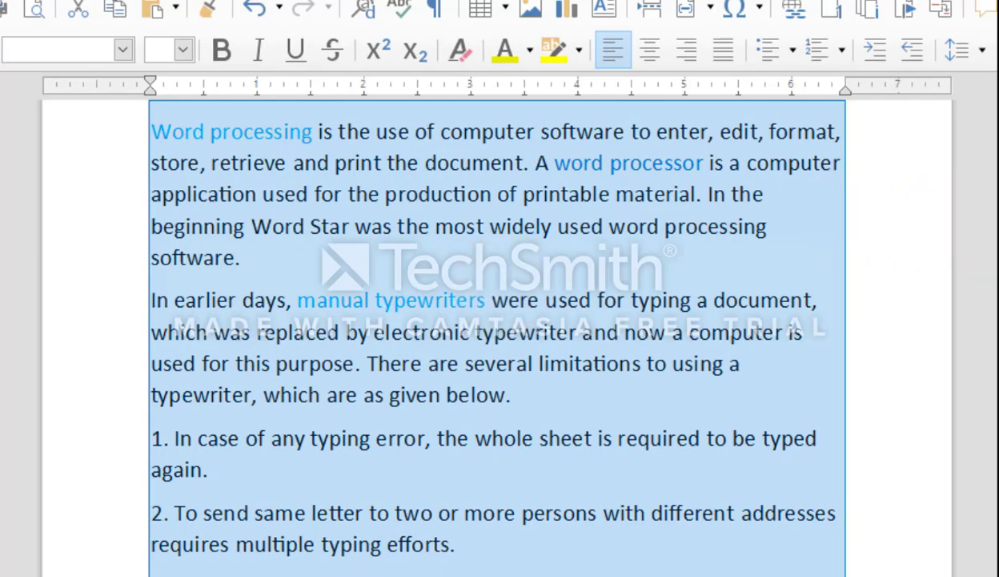
scroll(485, 330, down, 5)
scroll(484, 330, up, 15)
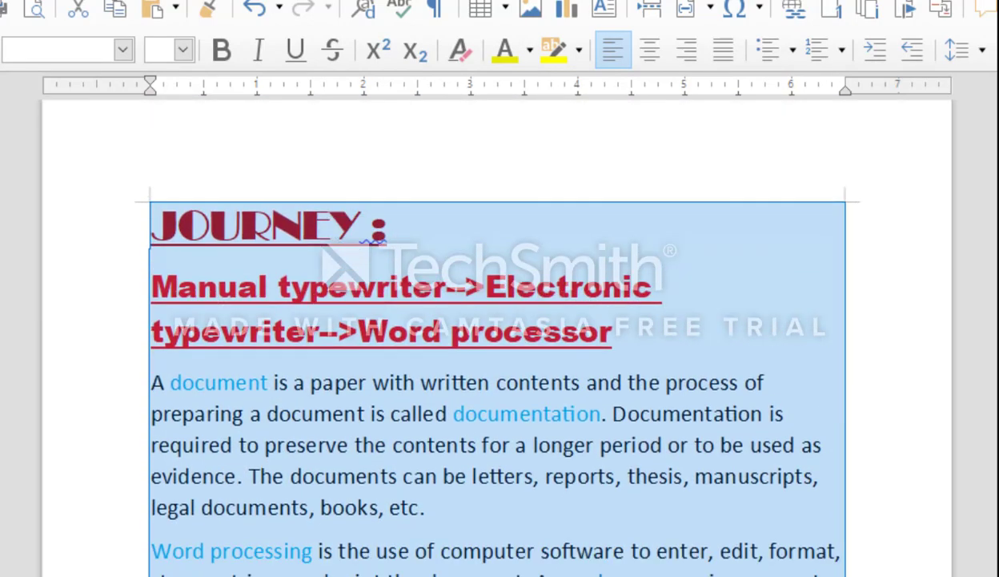
scroll(497, 337, down, 10)
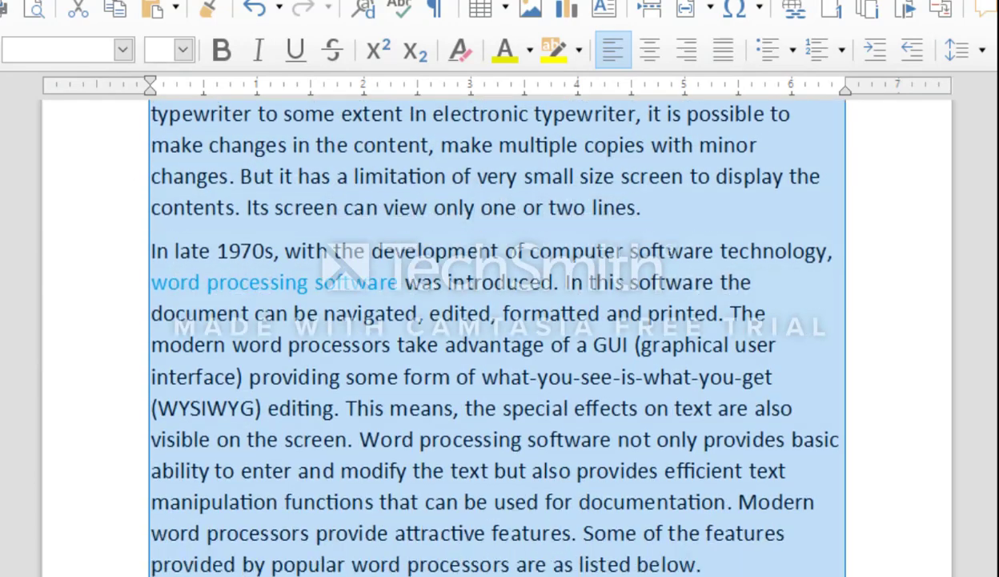
scroll(496, 337, down, 5)
scroll(496, 337, up, 2)
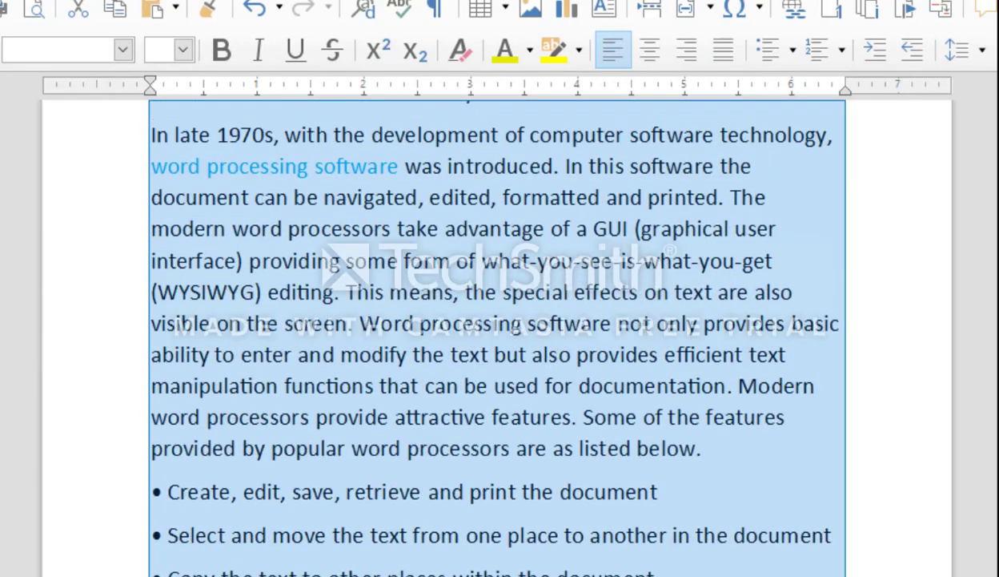
click(777, 279)
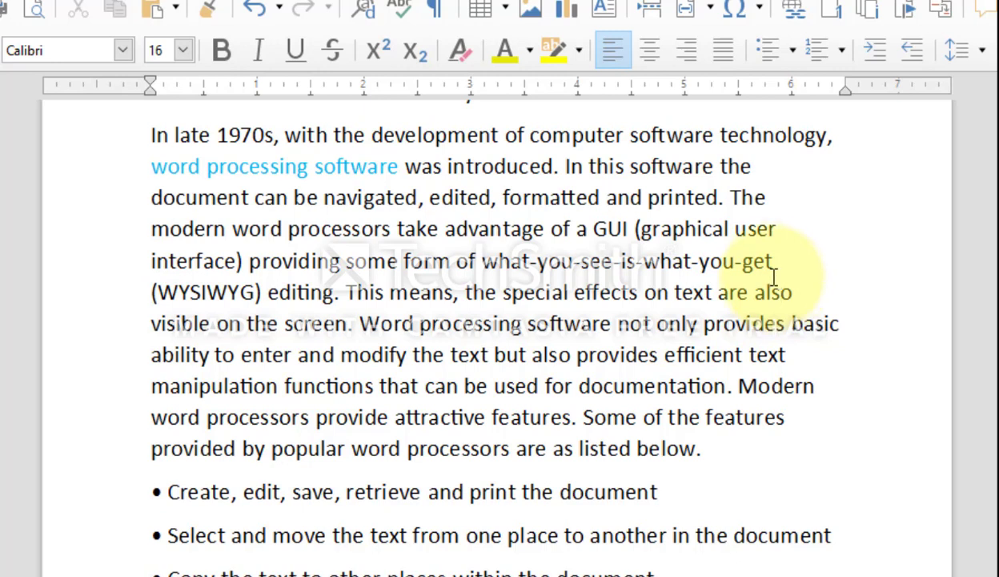
Step: Select the word "effects" and, separately, the whole sentence beginning "This means, the special effects", clearing each selection
double_click(606, 291)
click(601, 289)
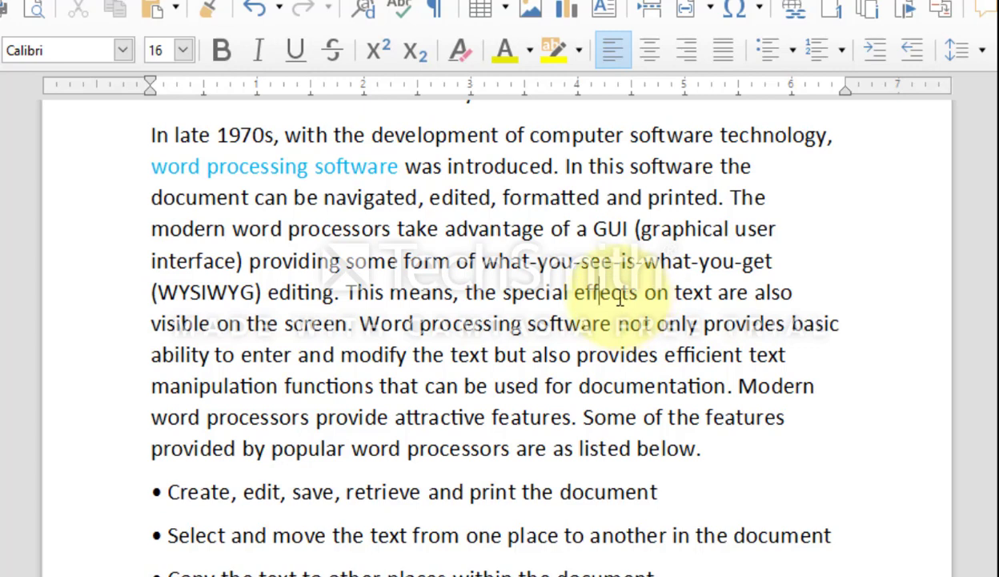
double_click(619, 293)
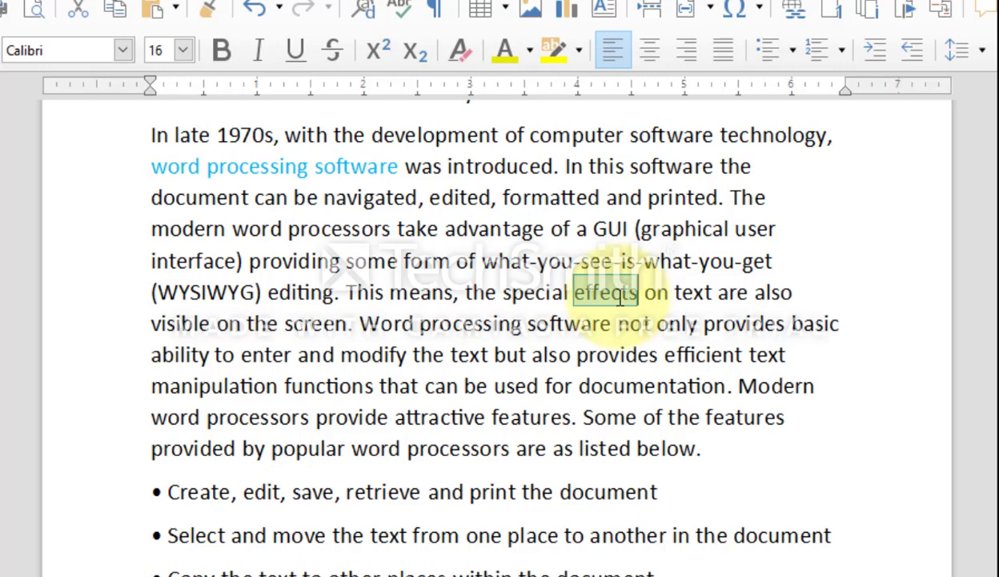
click(619, 296)
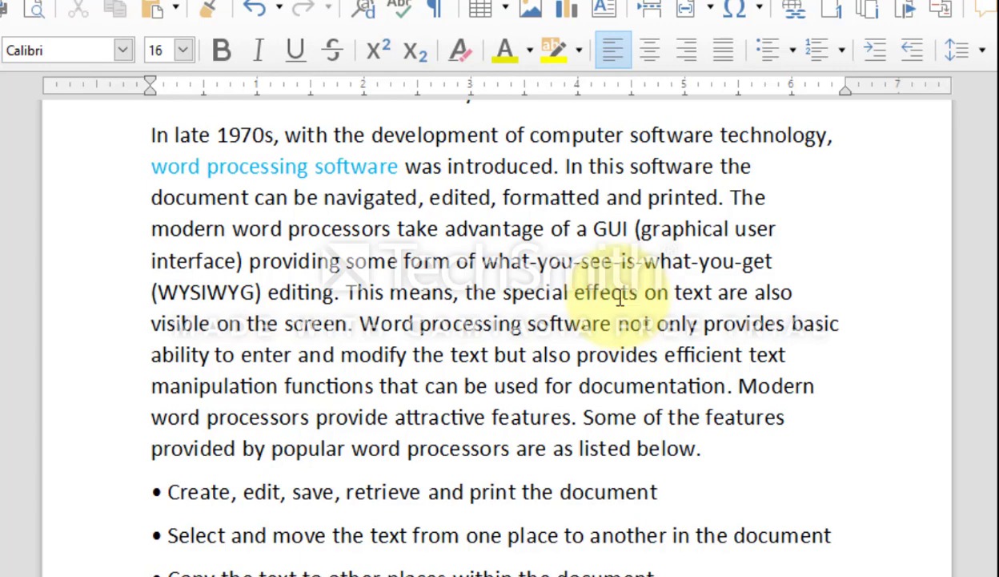
triple_click(619, 294)
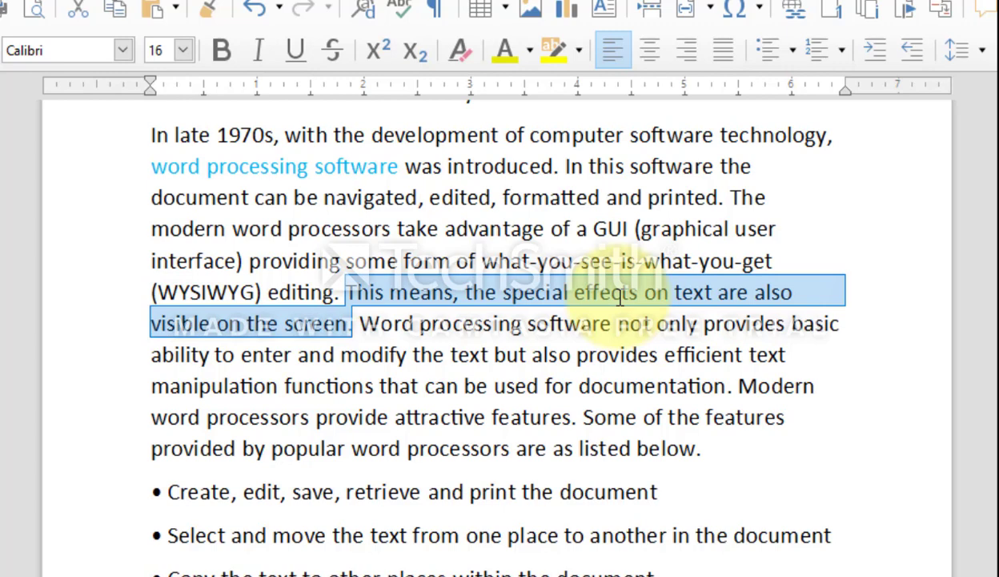
double_click(619, 295)
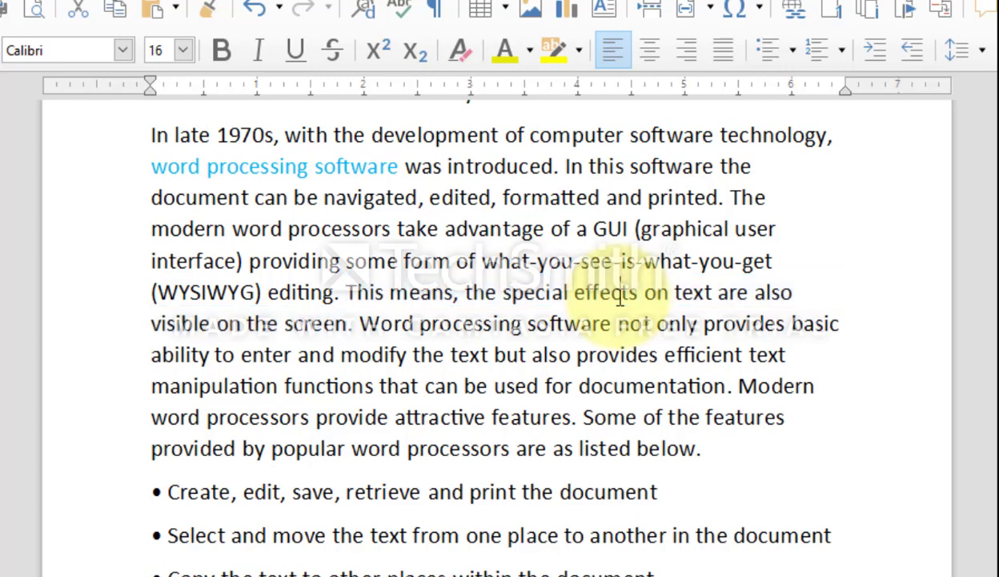
Step: Select the full paragraph beginning "In late 1970s" and, separately, the whole document, clearing each selection
double_click(619, 294)
double_click(619, 295)
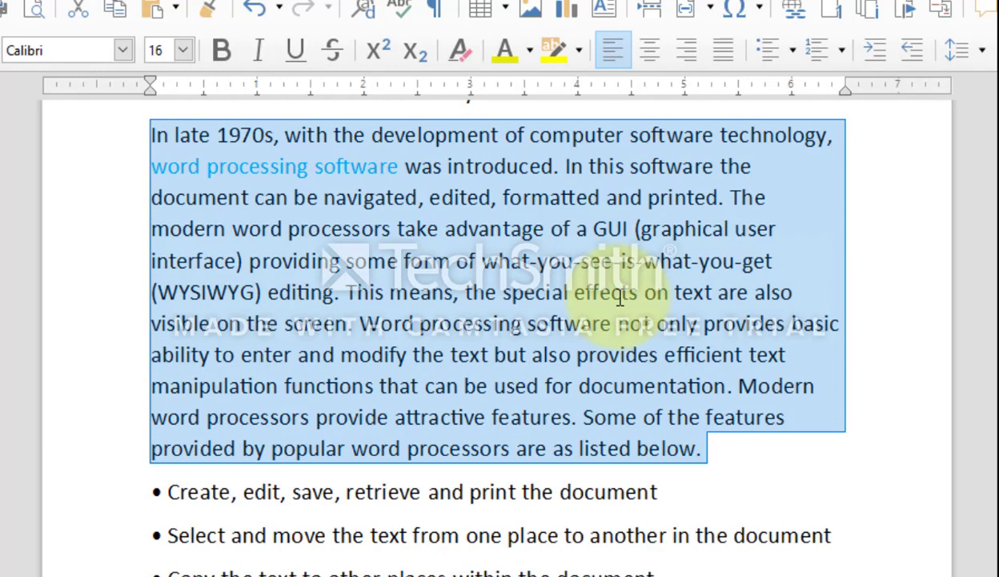
click(619, 295)
key(ctrl+a)
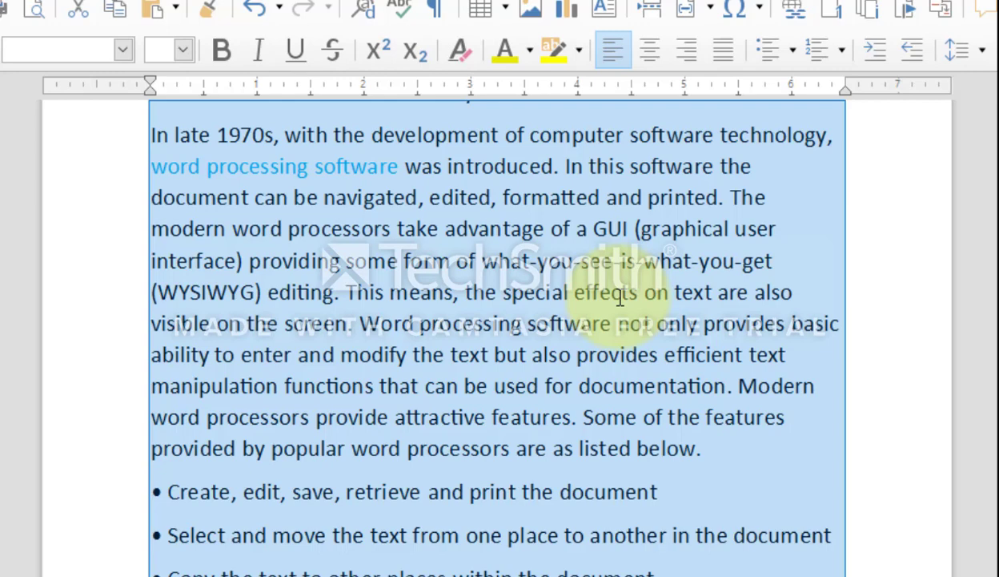
click(521, 321)
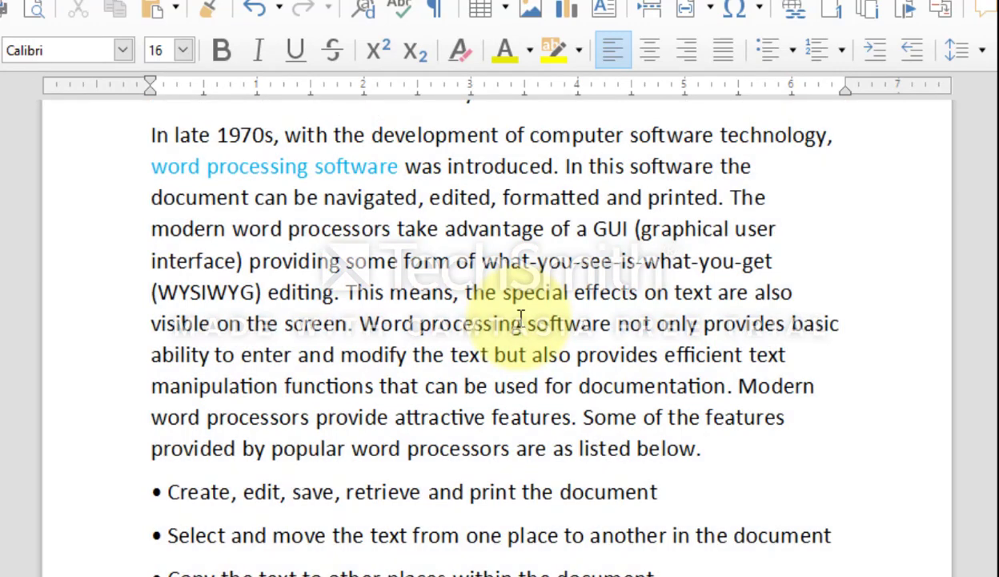
Step: Select the word "modify" on its own and its whole sentence beginning "Word processing software not only provides"
triple_click(373, 355)
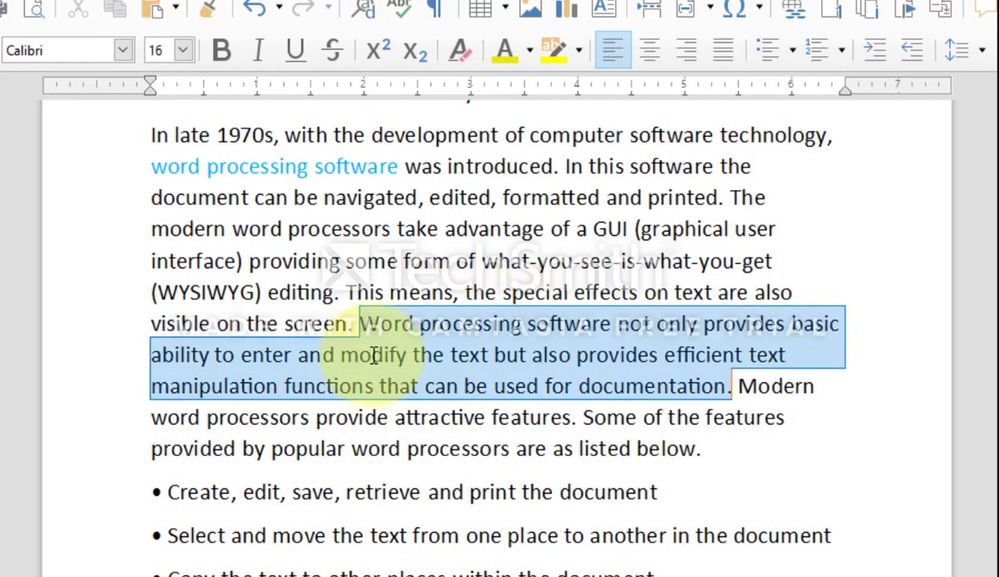
click(373, 355)
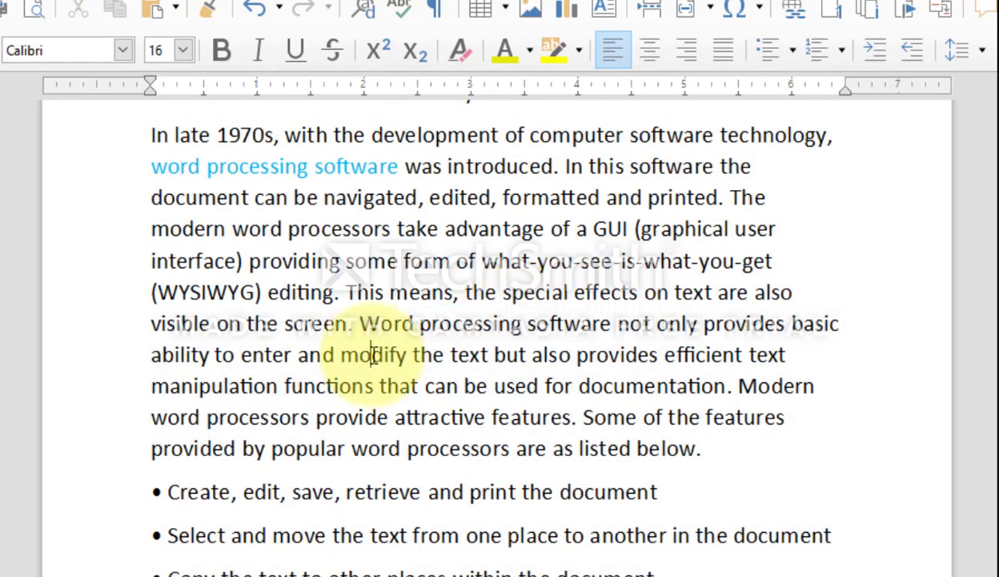
double_click(373, 355)
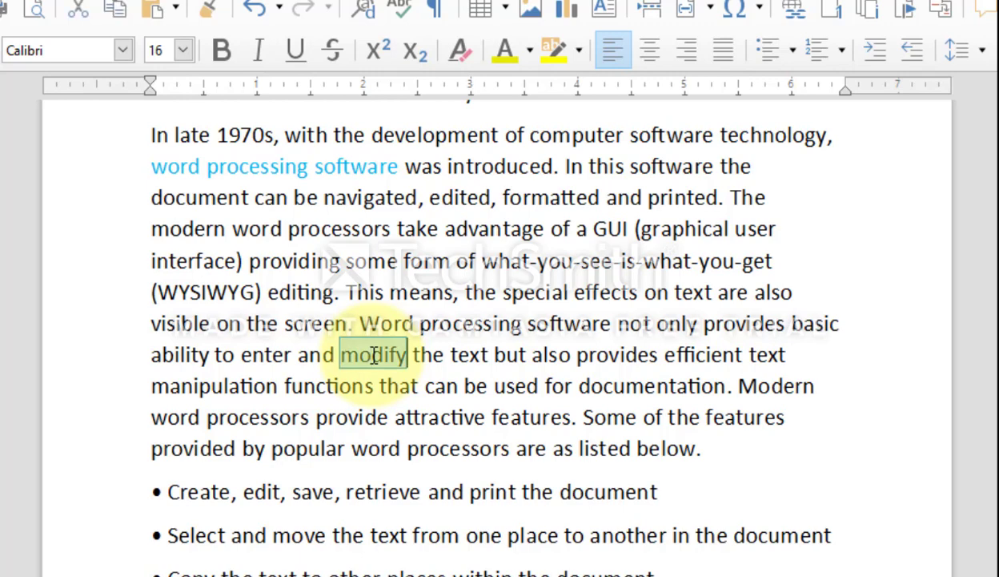
triple_click(373, 355)
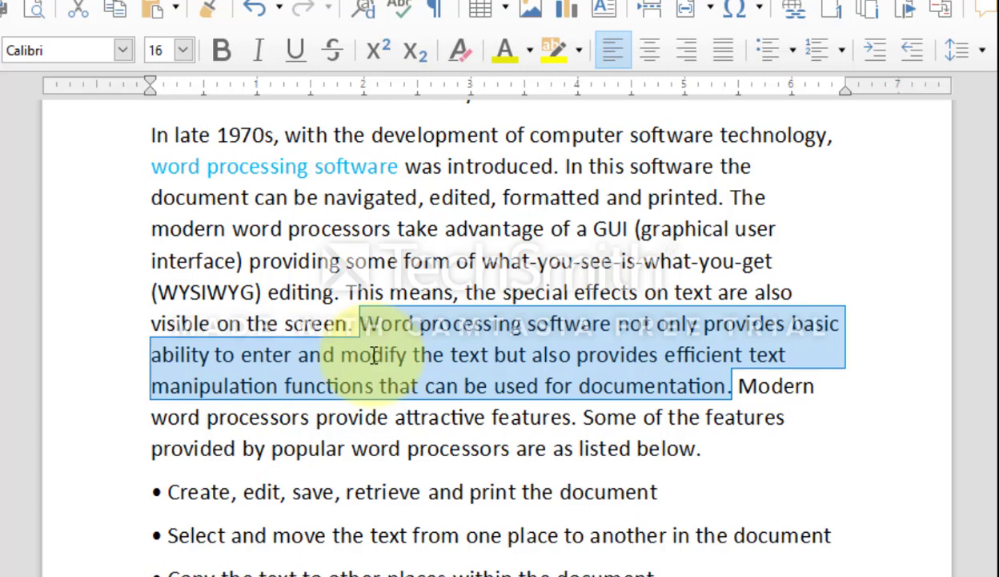
Step: Extend the selection from the sentence to its full paragraph, select the whole document, and clear the selection
click(373, 355)
triple_click(373, 355)
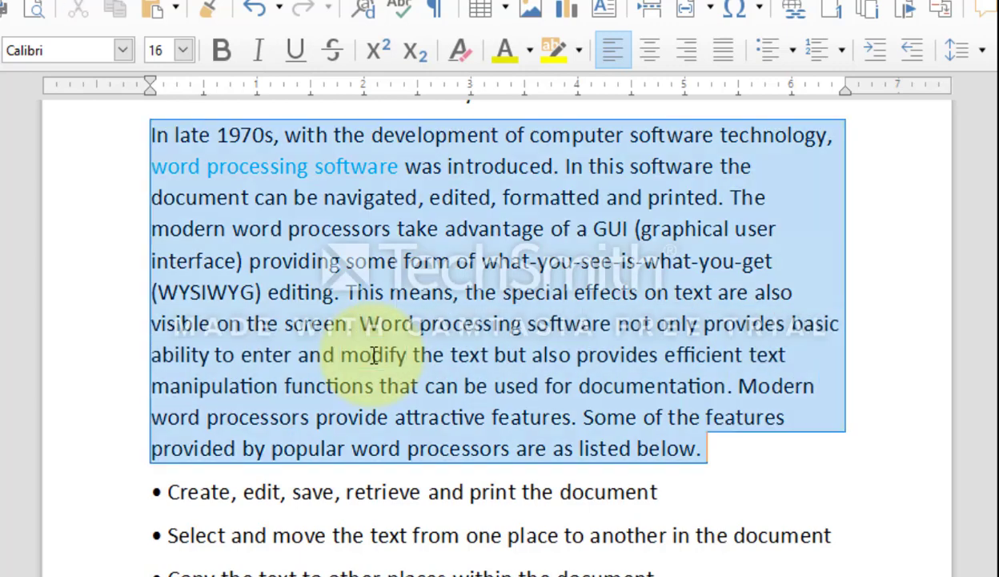
click(373, 355)
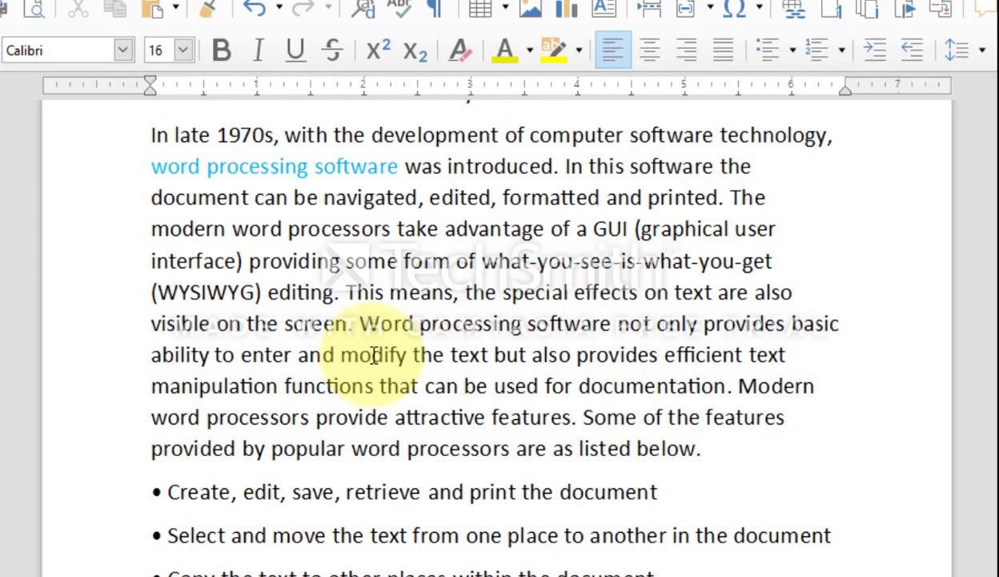
key(ctrl+a)
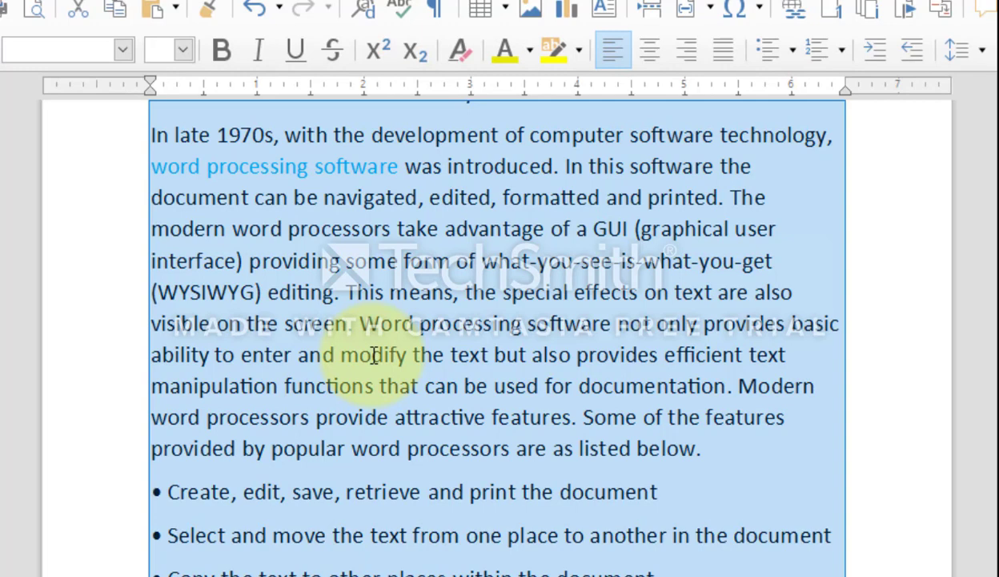
click(373, 354)
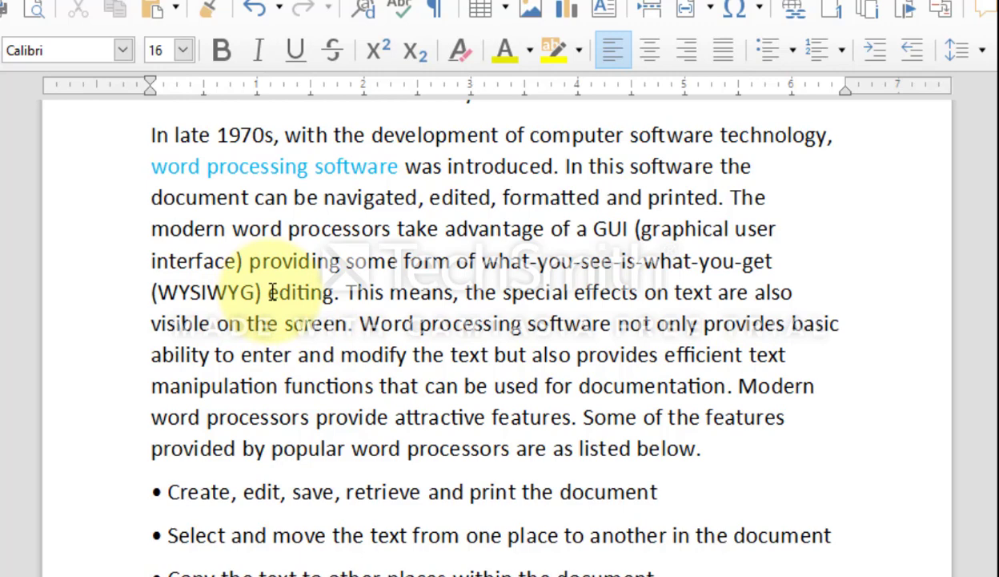
Step: Select the continuous text from "This means" through "functions that can be" and clear the selection
drag(346, 290, 487, 396)
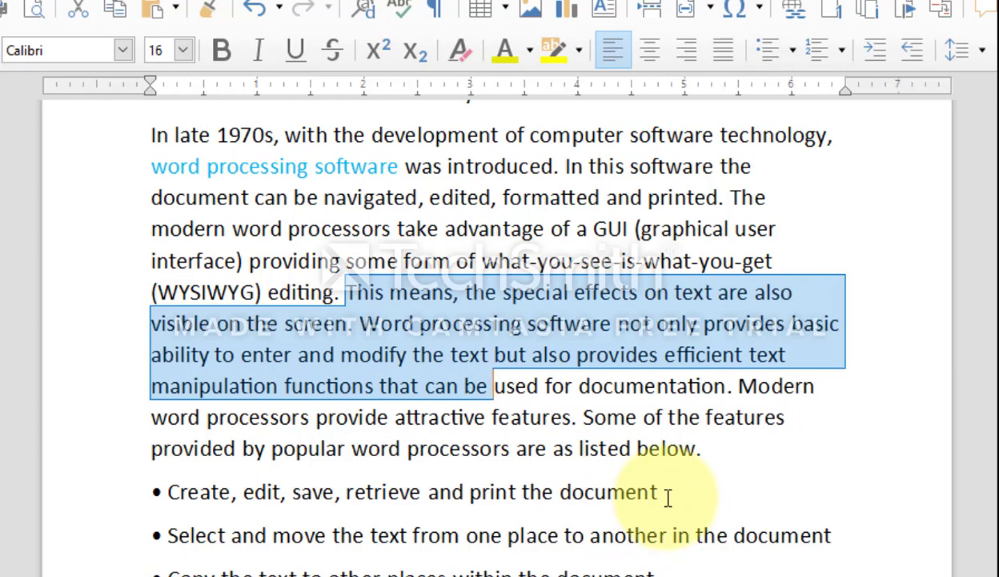
click(668, 497)
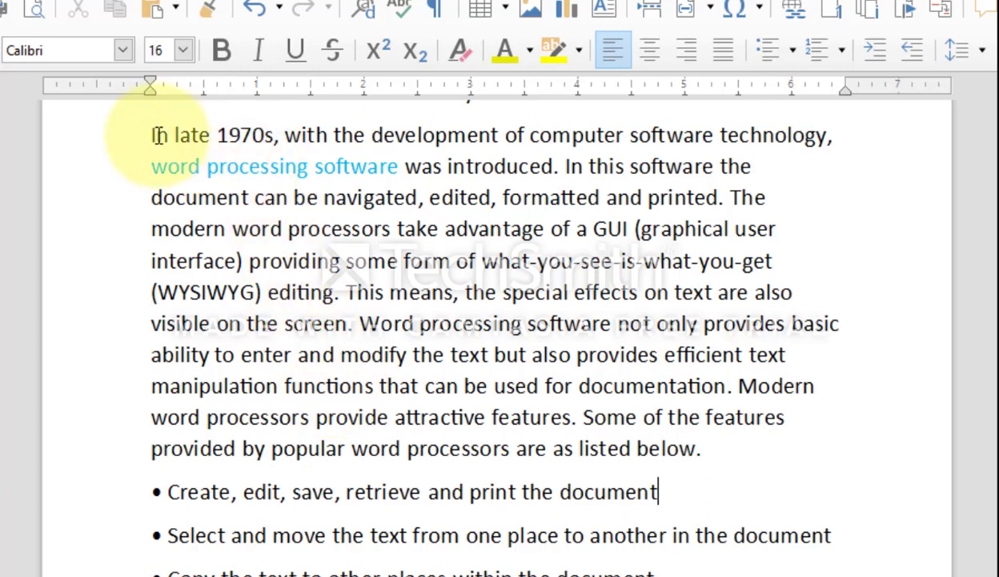
Step: Select the non-adjacent words "Create" in the first bullet and "processors" in the paragraph above together
double_click(178, 495)
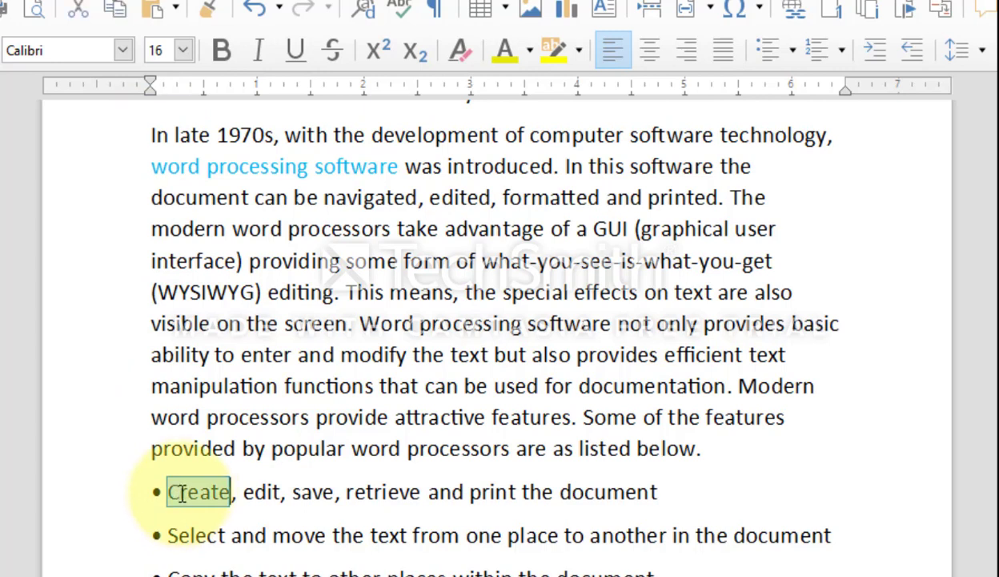
ctrl+double_click(257, 415)
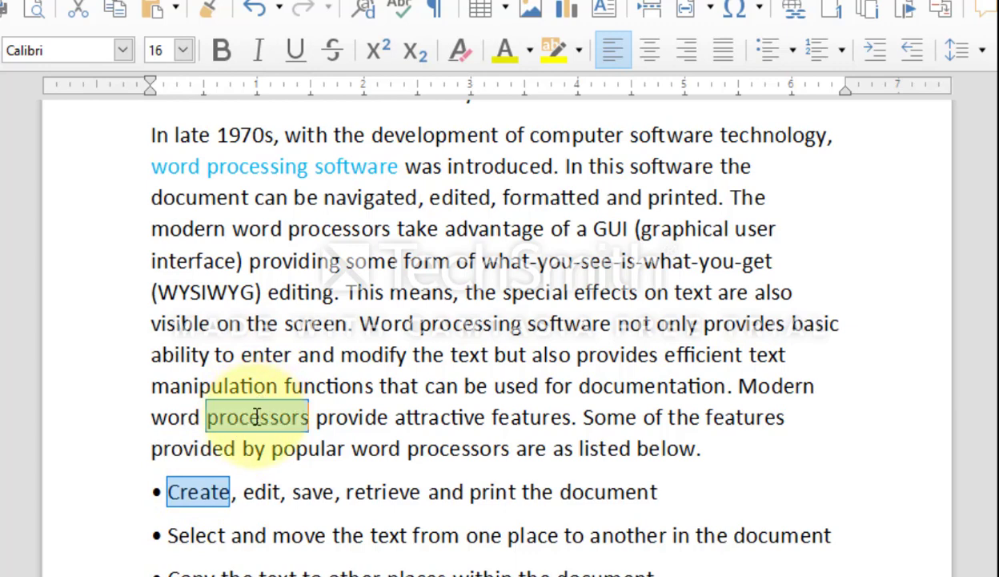
Step: Add the words "ability", "screen" and "providing" and the phrase "navigated, edited, formatted and printed" to the existing multi-selection
ctrl+double_click(180, 355)
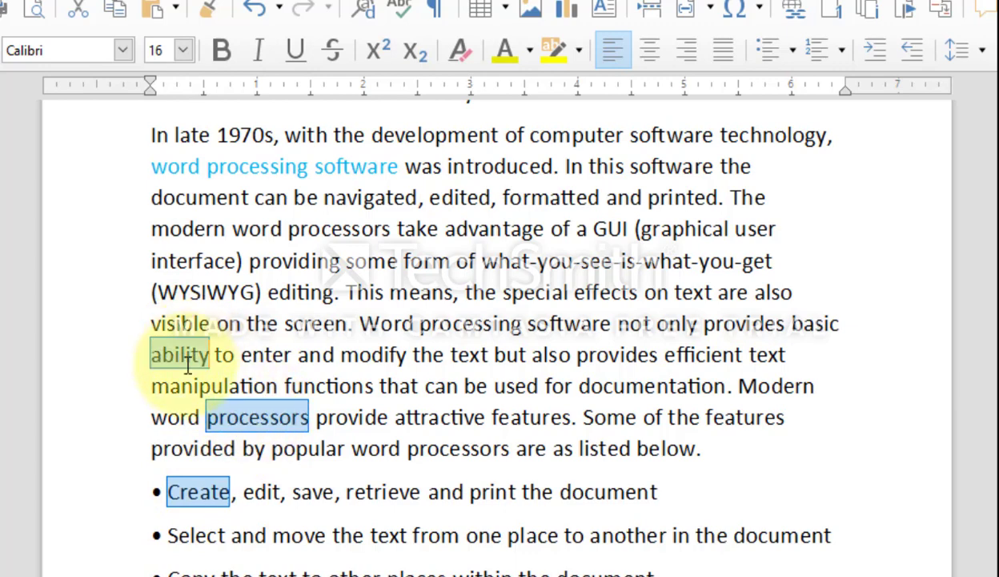
ctrl+double_click(315, 323)
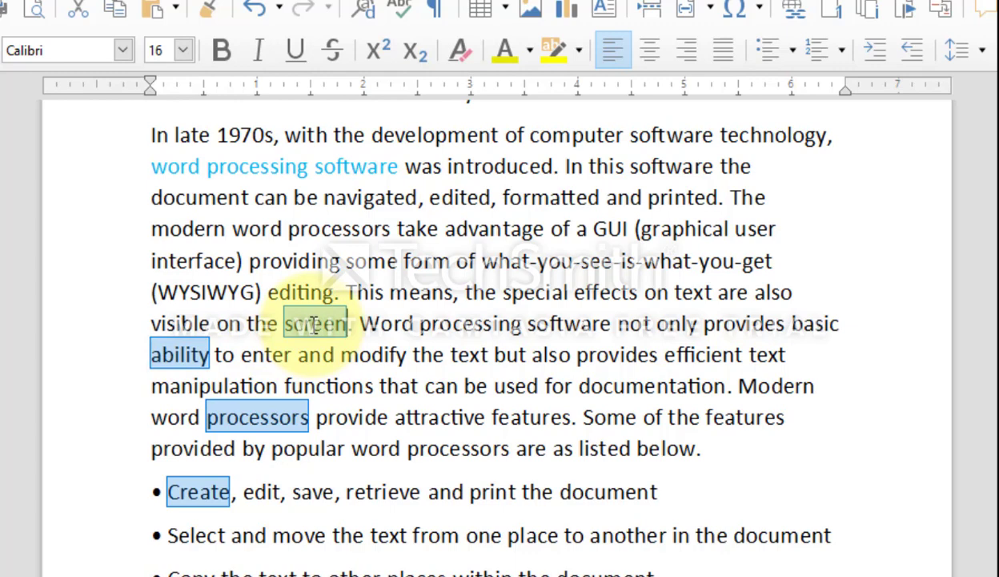
ctrl+double_click(268, 261)
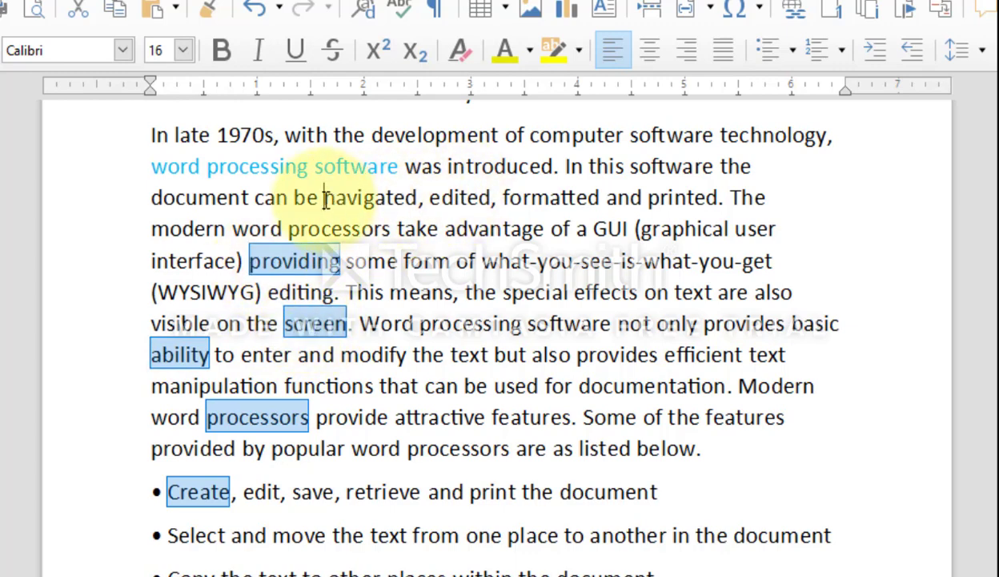
drag(323, 197, 717, 200)
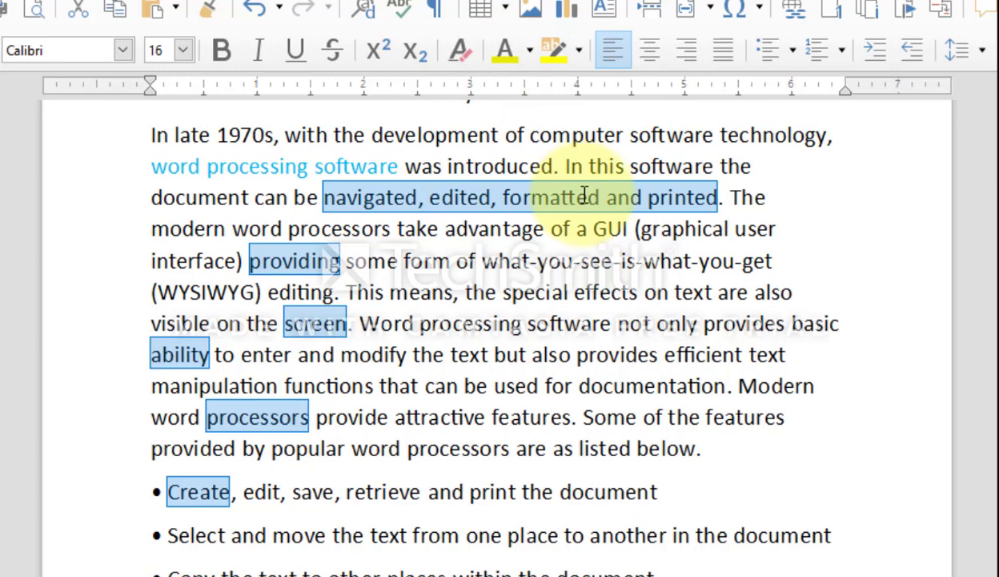
Step: Apply the yellow font colour and bold to all the selected words, and clear the selection
click(507, 66)
click(225, 54)
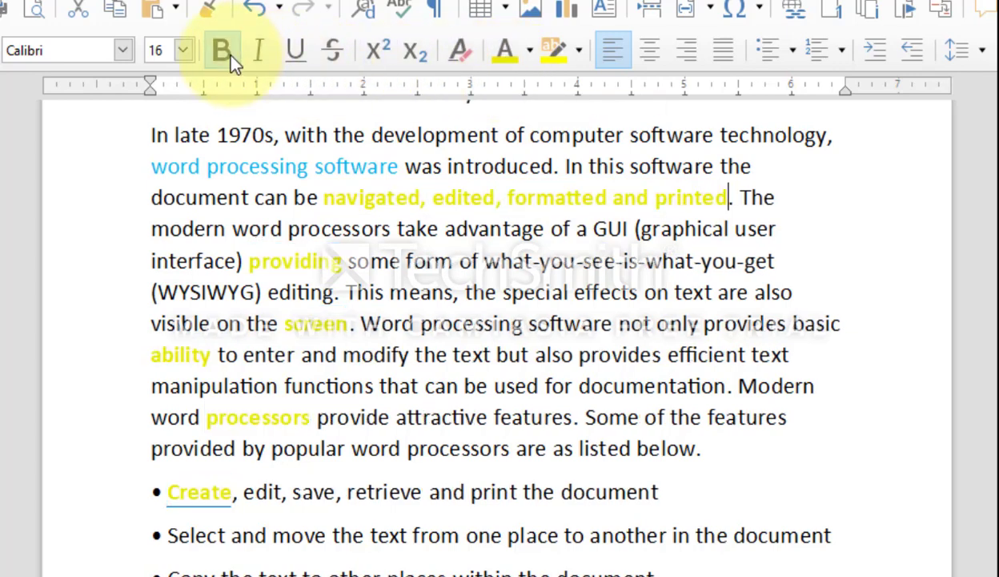
click(487, 274)
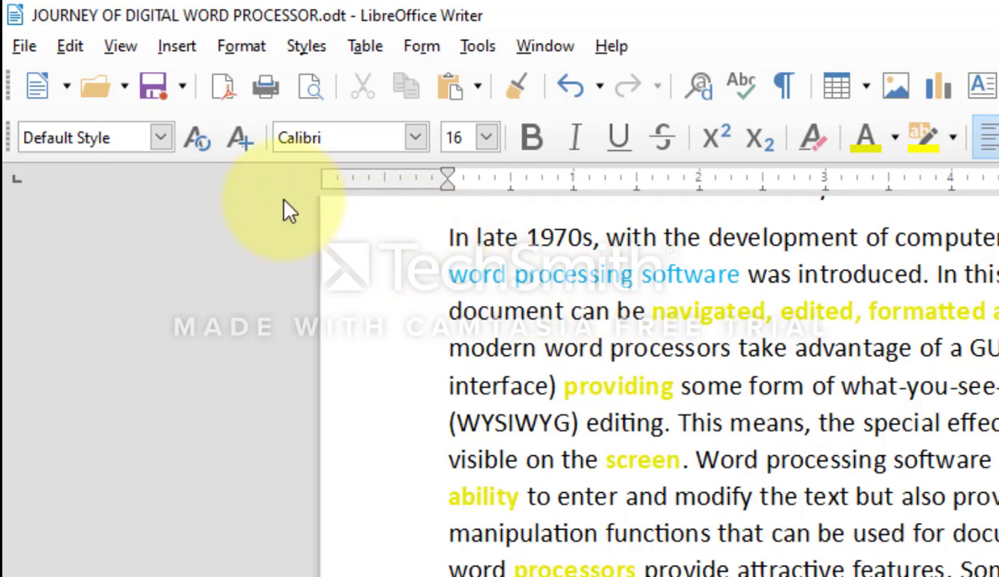
Step: Switch the selection mode to Block Area and select a rectangular block from "modern word processors" down to "word processors provide attractive"
click(90, 56)
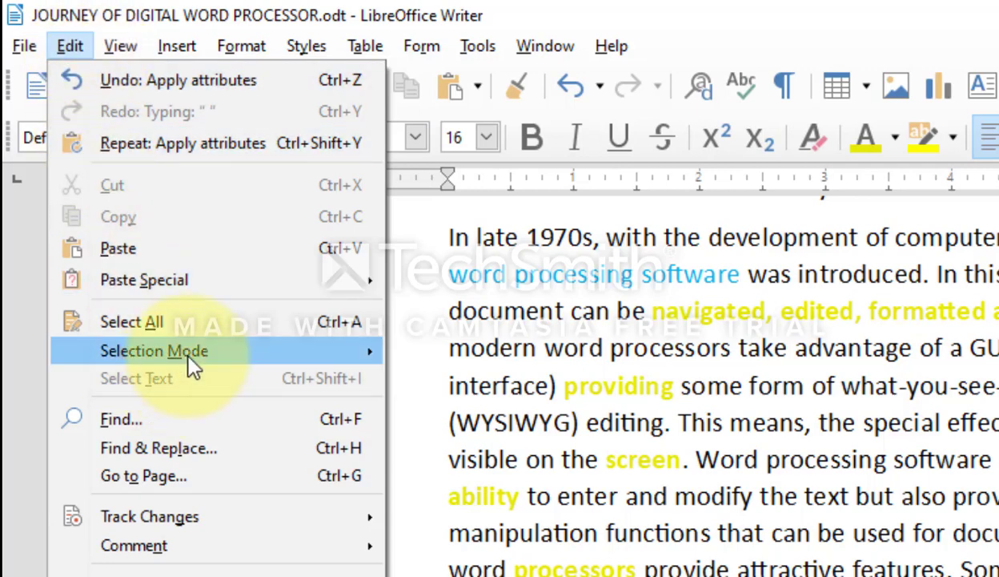
mouse_move(184, 350)
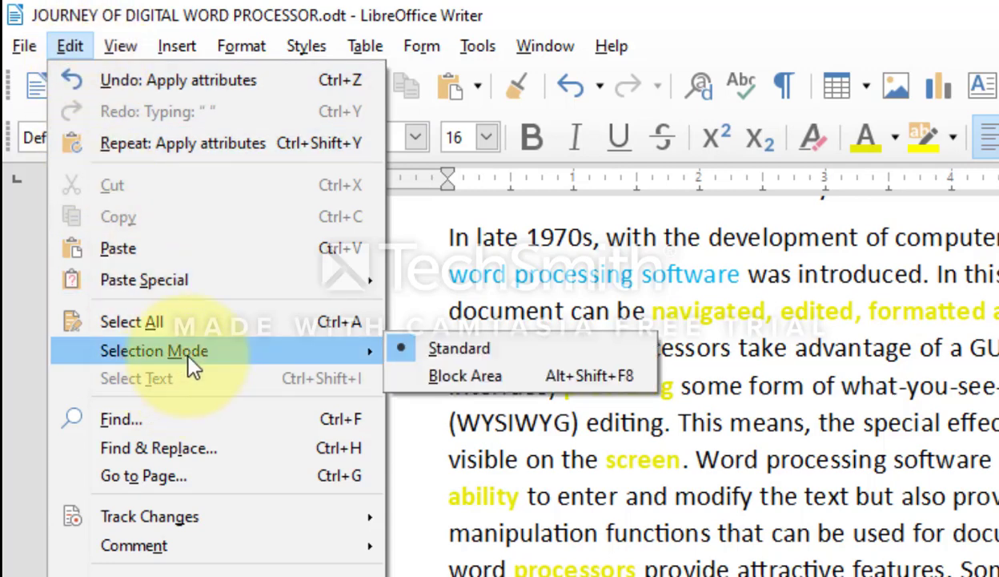
click(578, 382)
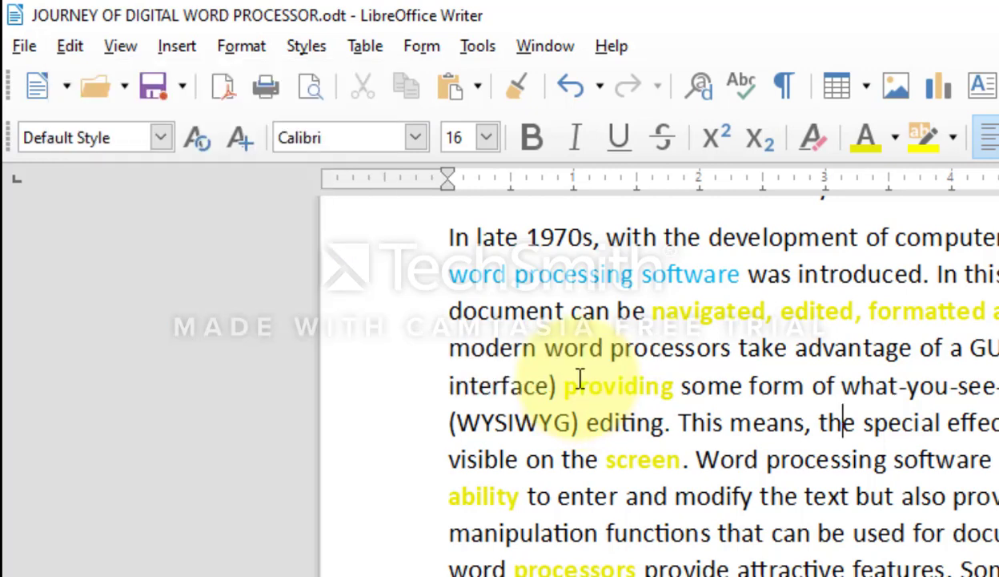
drag(452, 352, 829, 562)
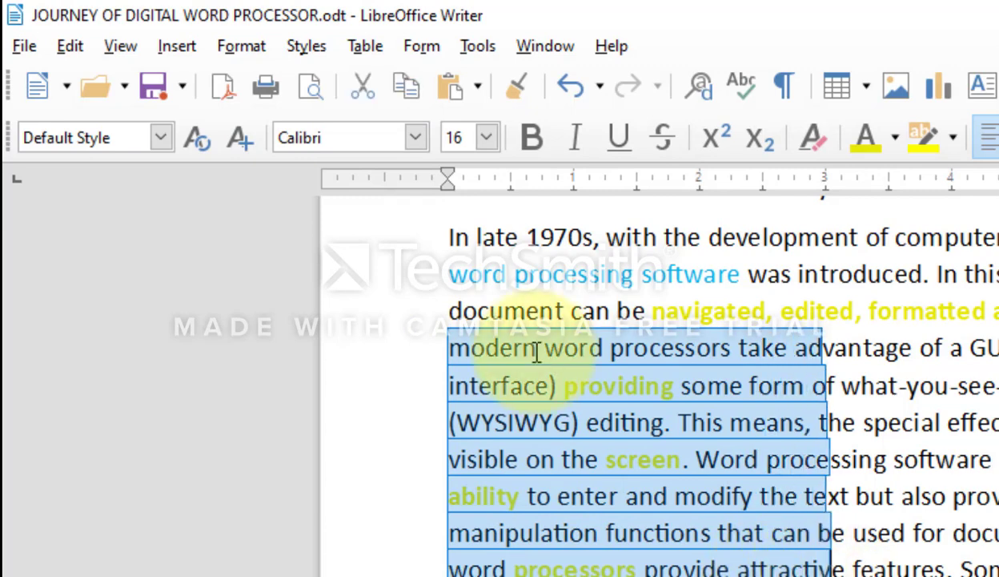
Step: Return the selection mode to Standard and select the continuous text from "word processing software" through "provide attractive features."
click(80, 44)
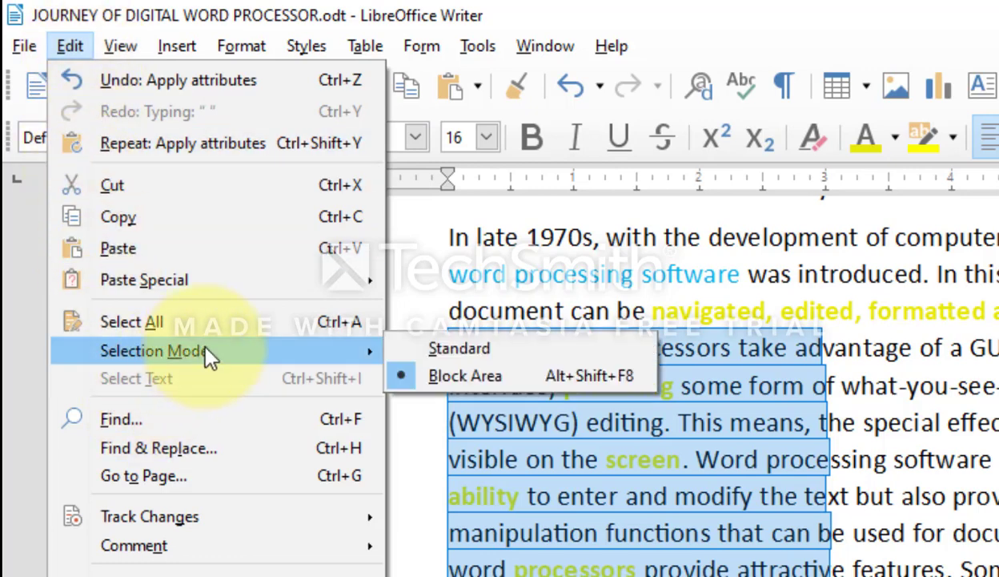
click(441, 348)
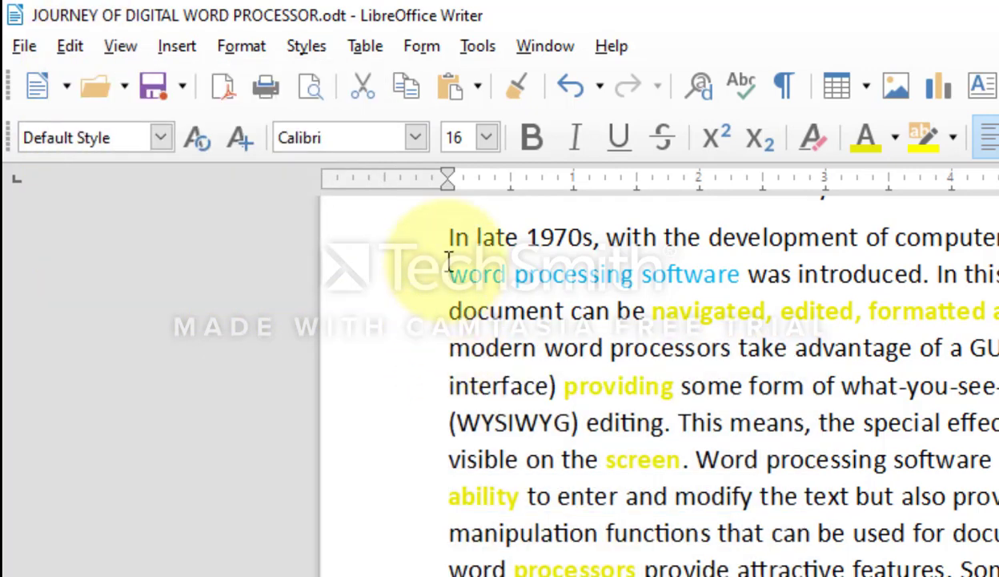
drag(448, 265, 977, 565)
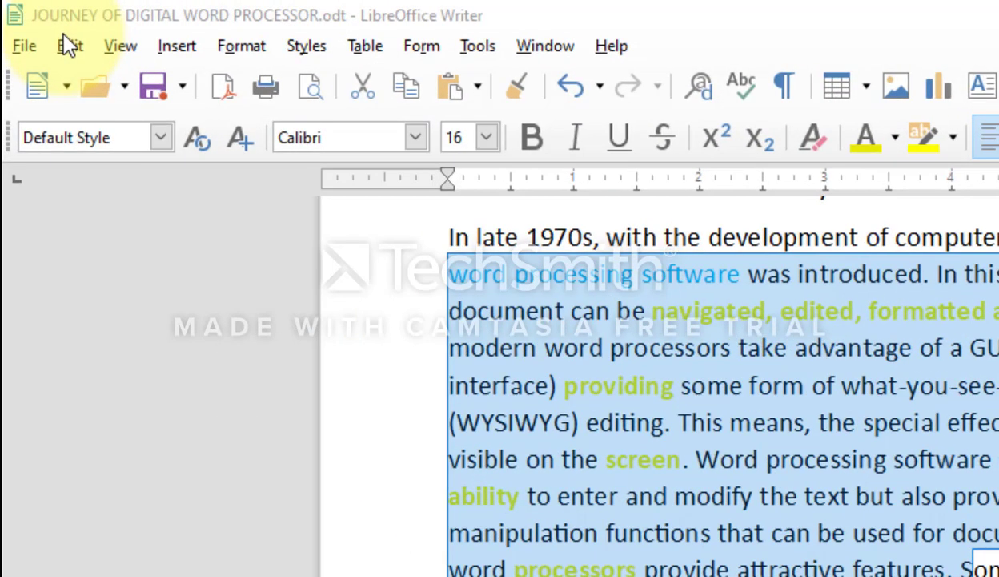
click(66, 44)
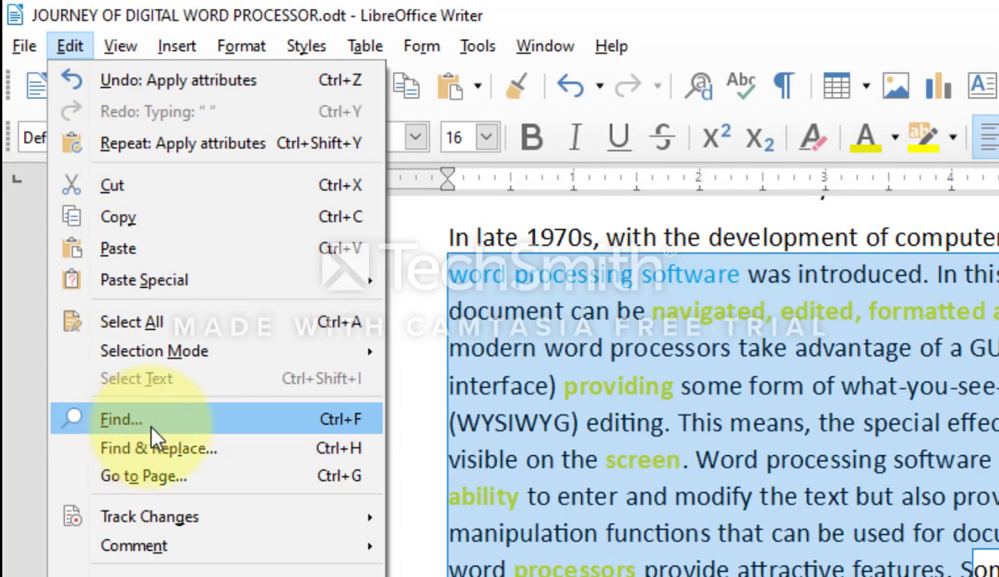
mouse_move(352, 350)
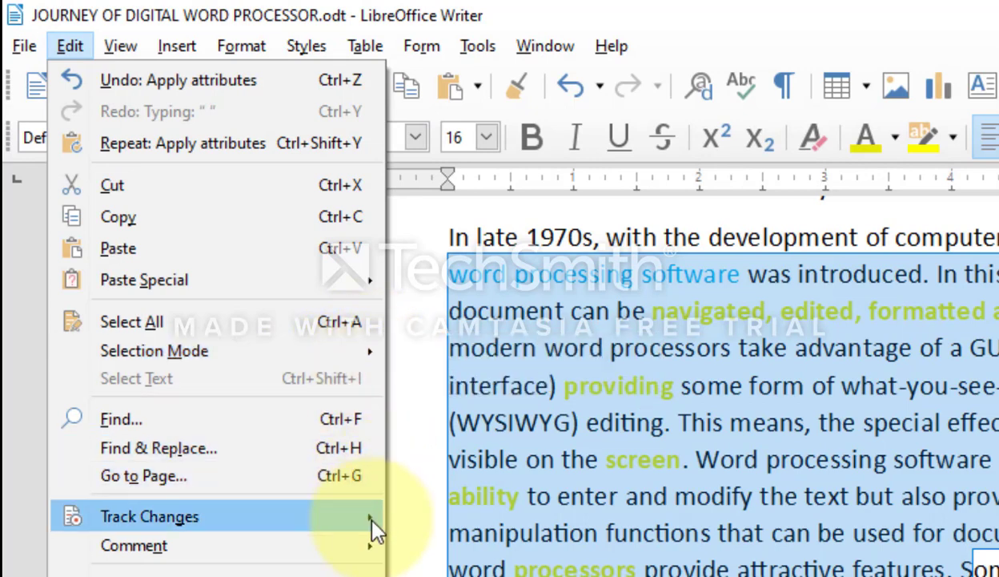
mouse_move(370, 526)
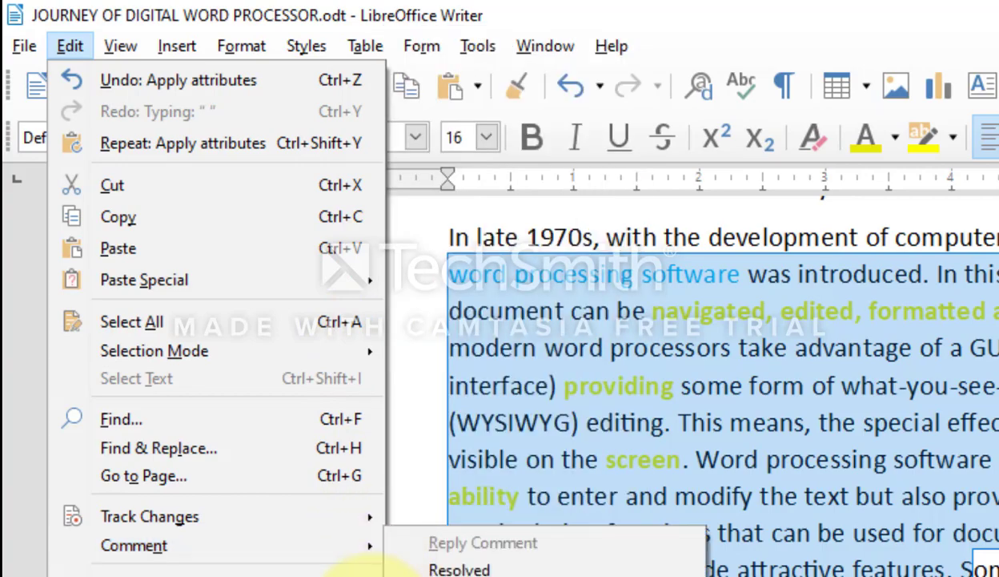
mouse_move(369, 576)
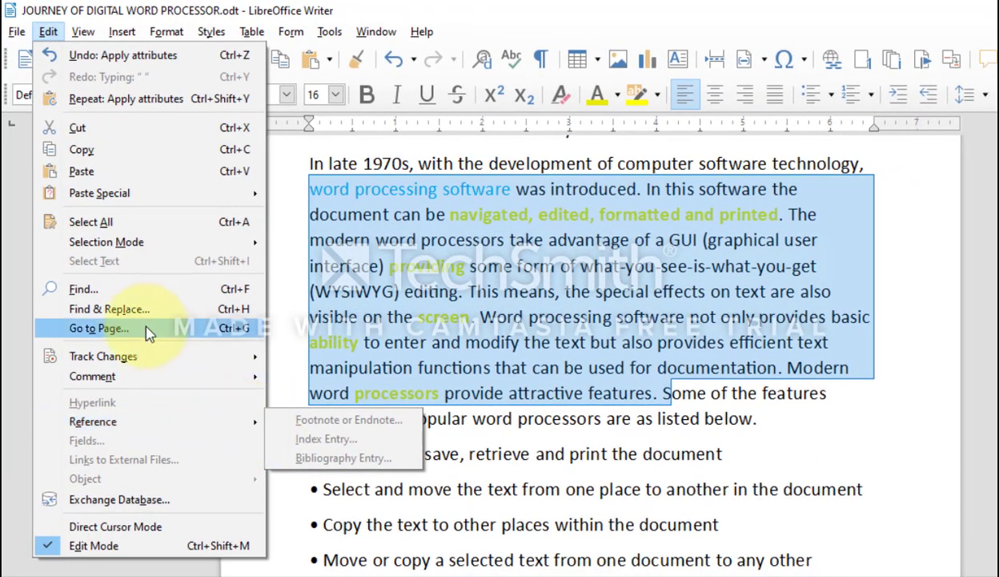